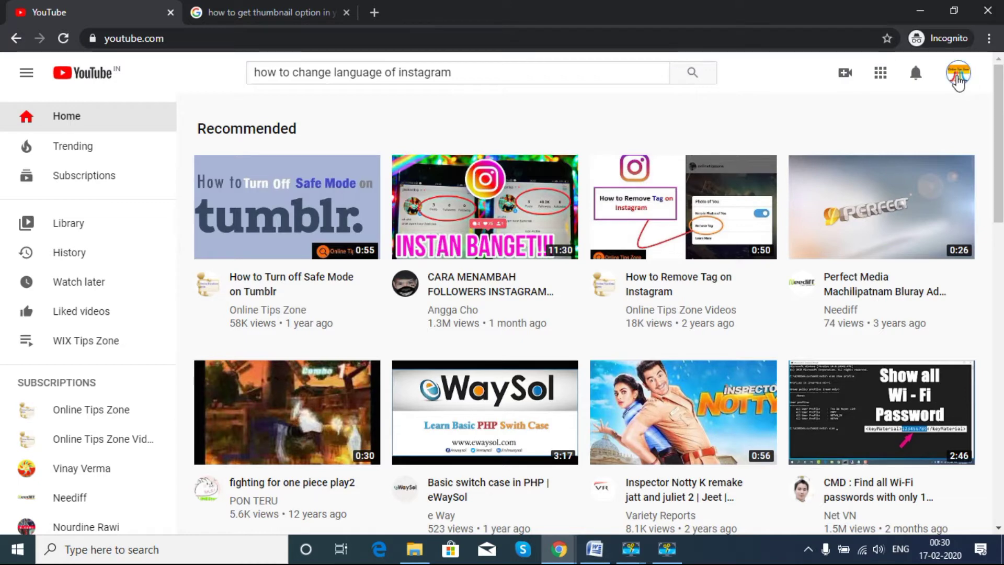
Open the channel's own page from the account menu, then its customization page
left_click(958, 78)
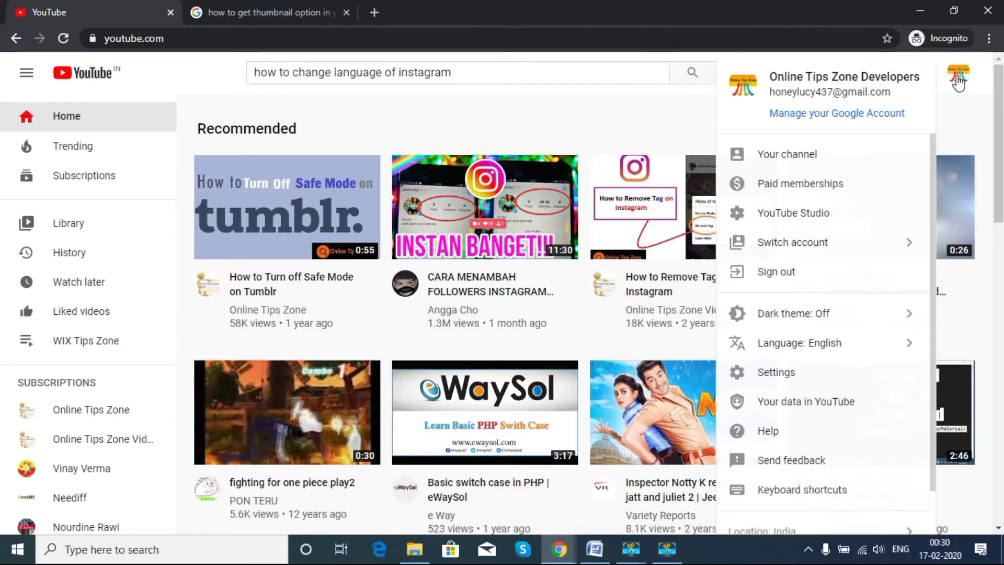
left_click(842, 162)
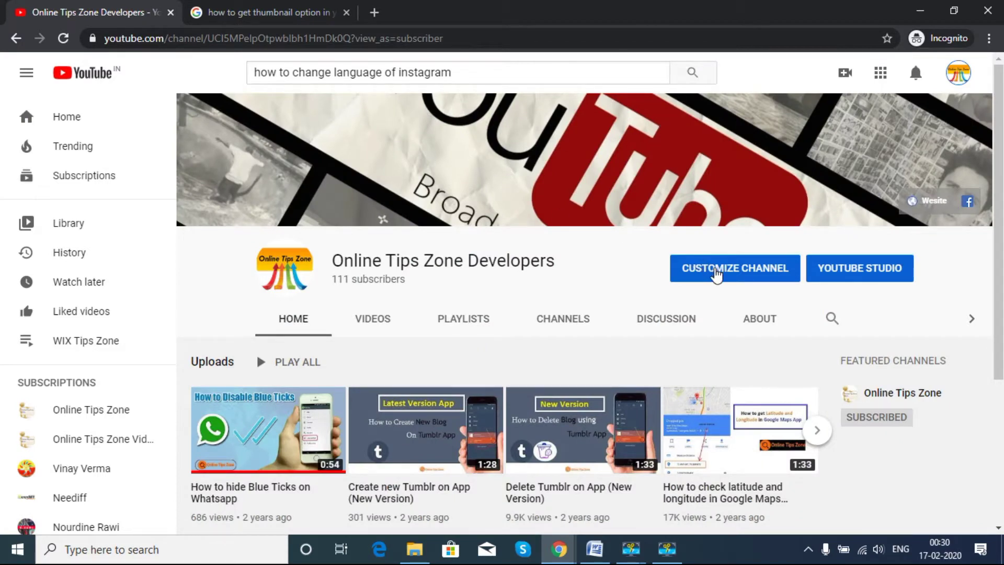
left_click(723, 270)
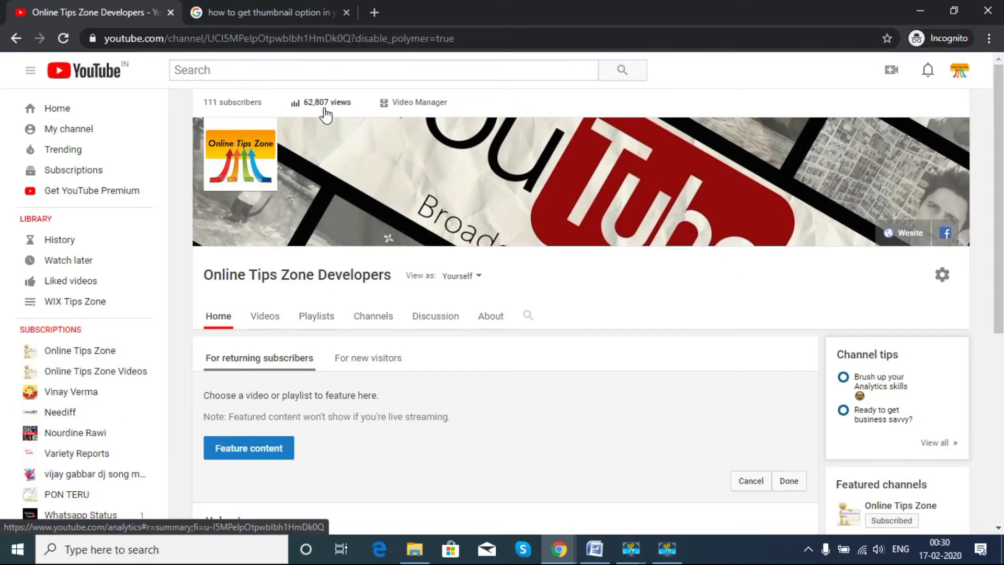
Open the Video Manager to list the channel's uploaded videos in YouTube Studio
left_click(414, 113)
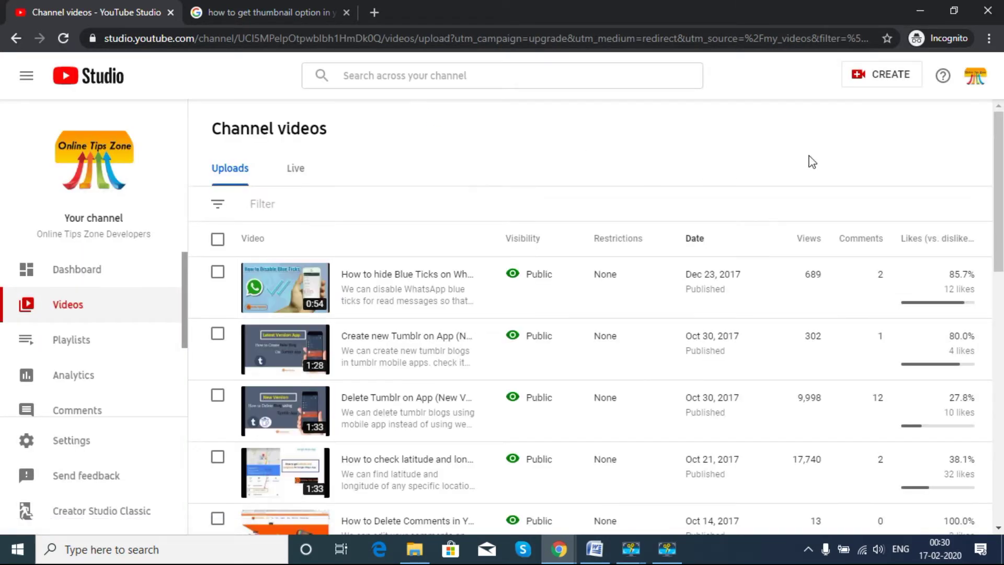
mouse_move(990, 169)
left_mouse_down()
mouse_move(991, 200)
mouse_move(998, 187)
left_mouse_up()
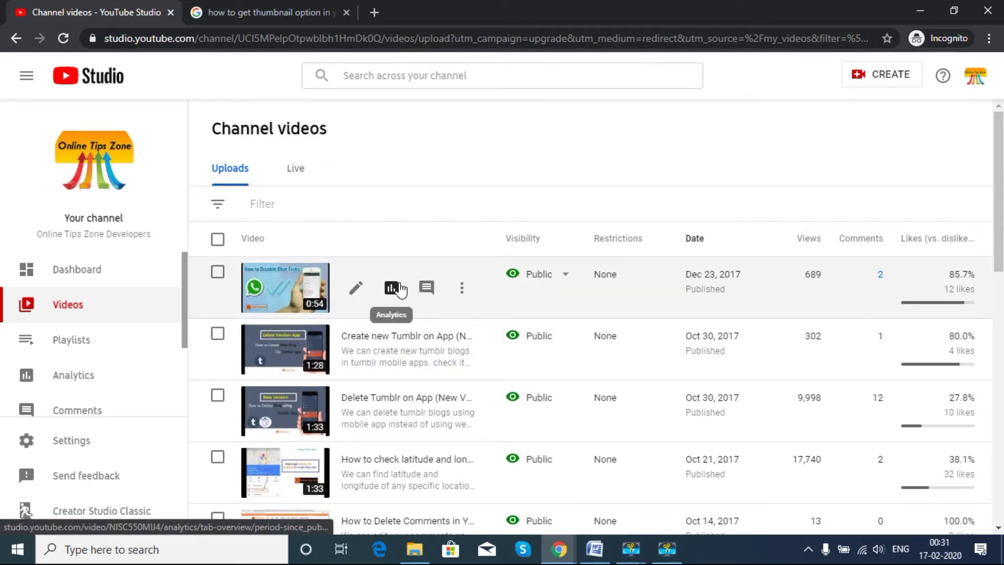
Open the details of the Oct 14, 2017 video 'How to Delete Comments in YouTube'
left_click(951, 215)
scroll(950, 215, "down", 2)
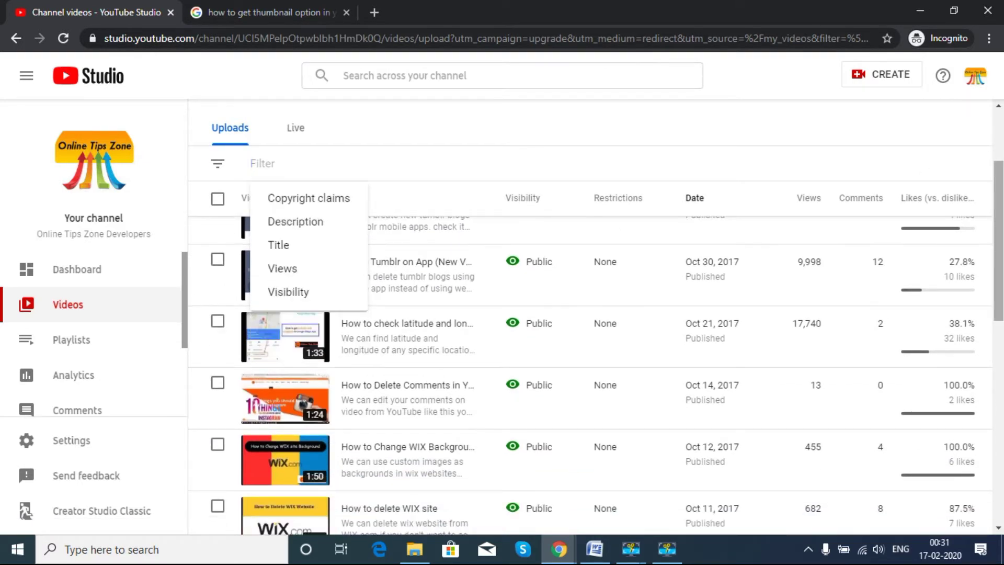
mouse_move(396, 393)
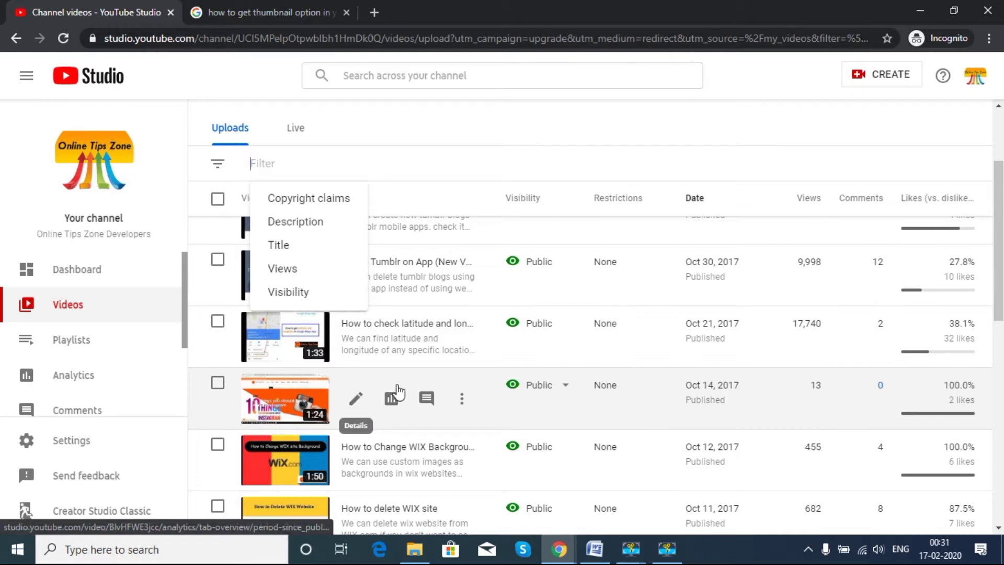
left_click(355, 402)
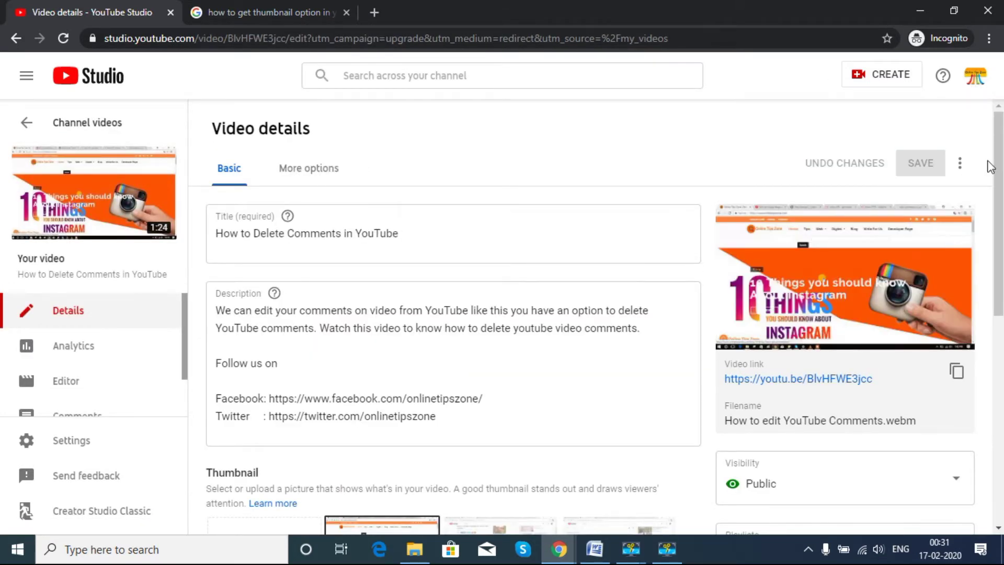
left_click_drag(1000, 163, 1000, 240)
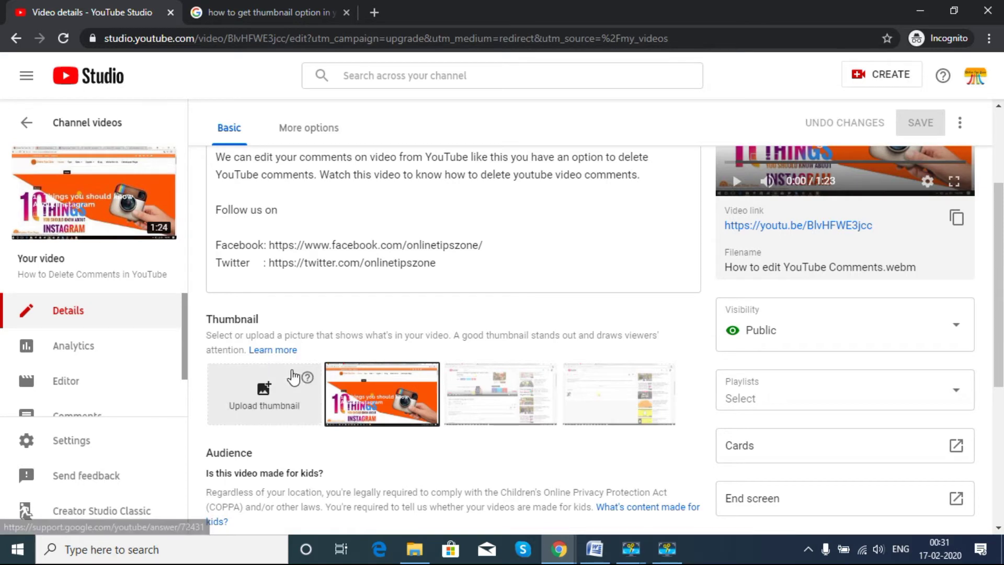
mouse_move(307, 378)
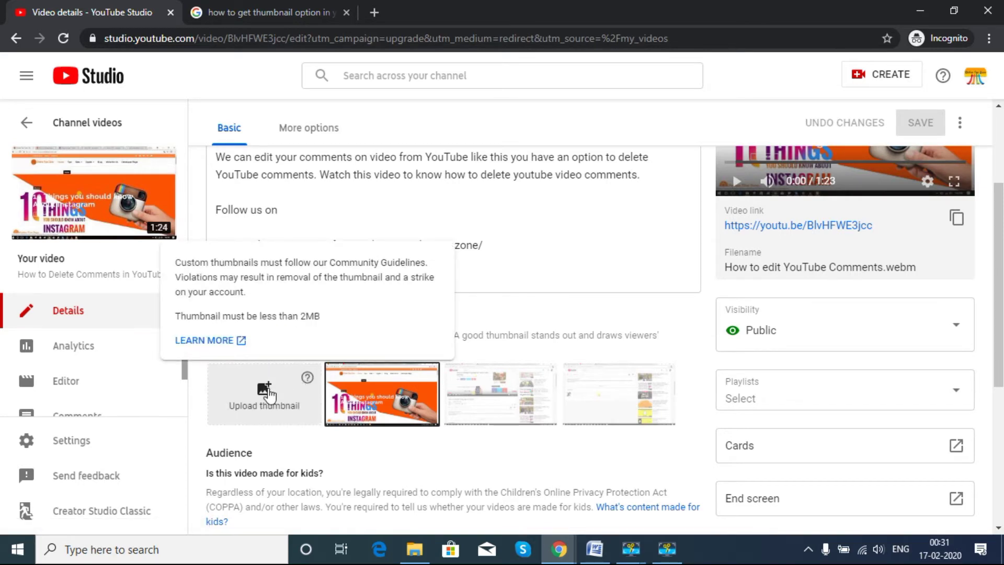
Choose Upload thumbnail in the video's Thumbnail section to bring up the file chooser
left_click(264, 392)
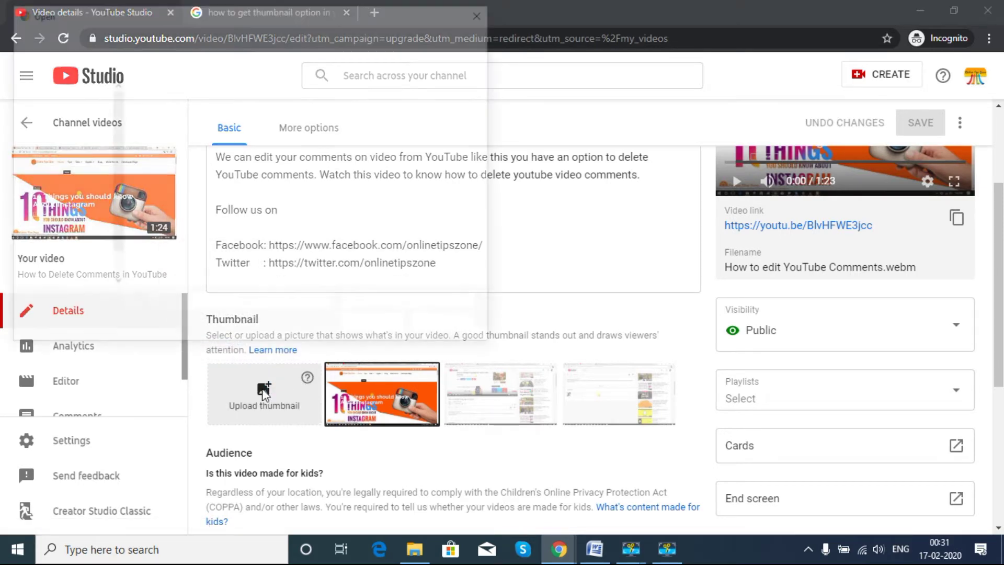
left_click_drag(111, 195, 113, 107)
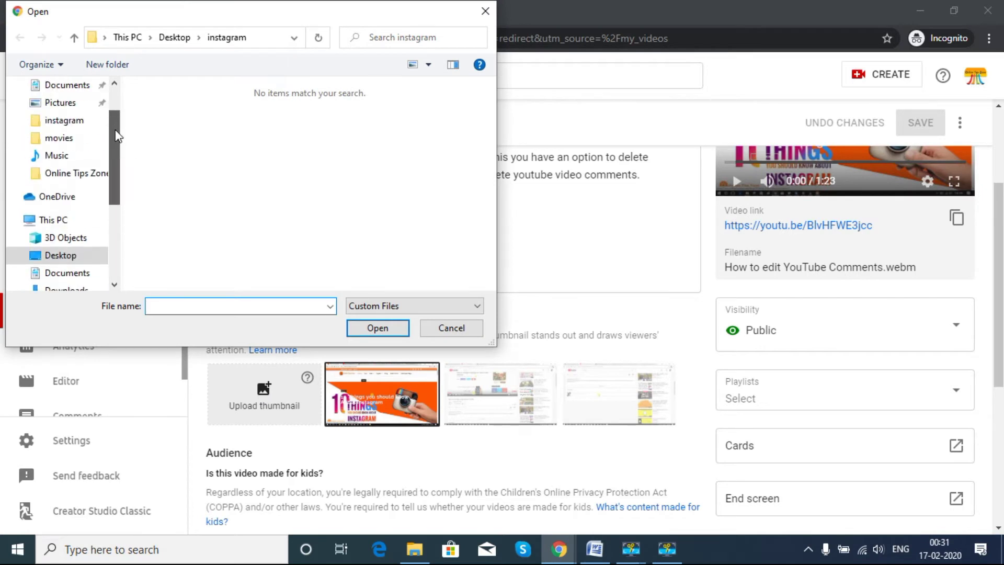
Upload instagram-account-creation-date from Downloads as the video's custom thumbnail
left_click(71, 124)
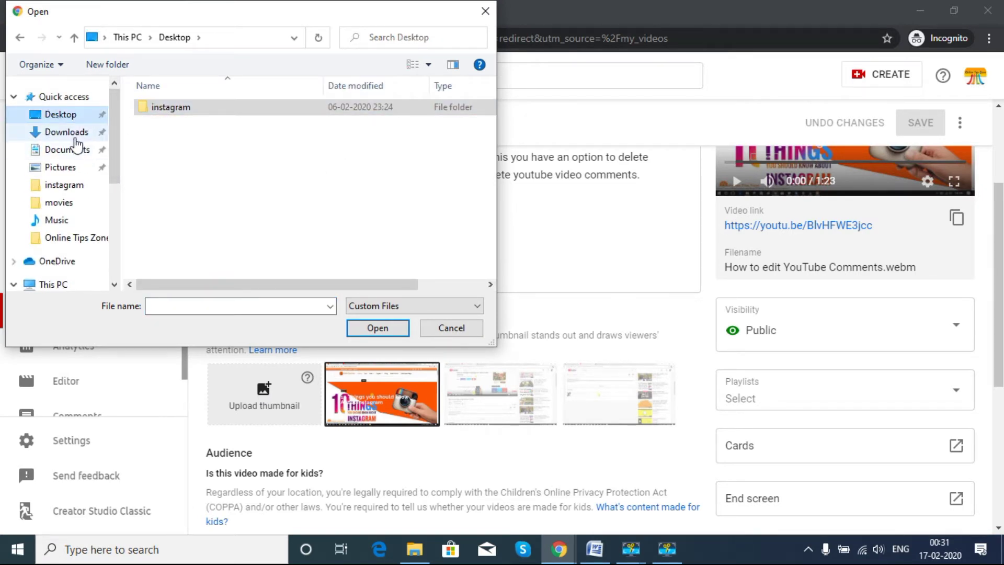
left_click(69, 133)
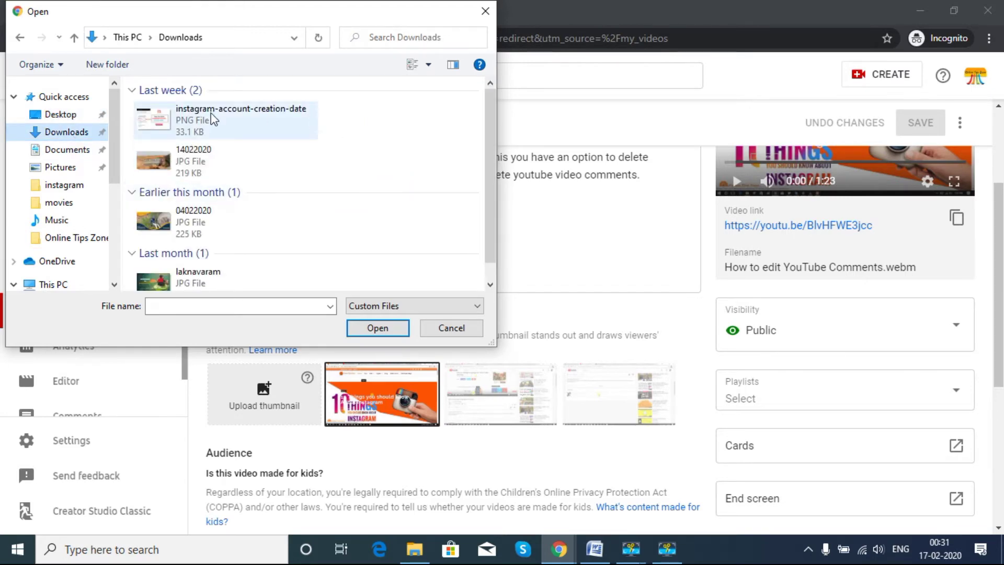
double_click(212, 118)
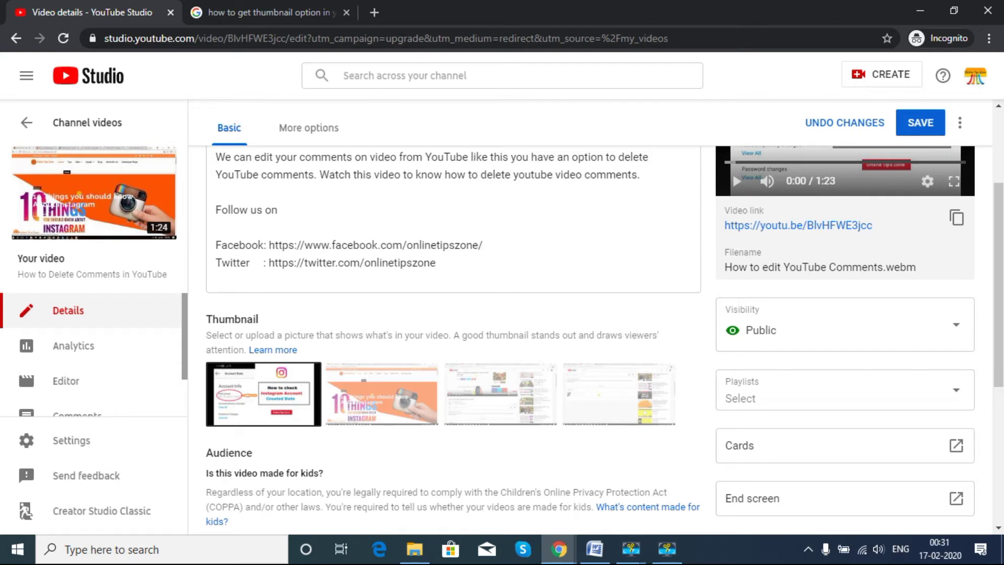
scroll(958, 277, "up", 1)
scroll(959, 276, "down", 1)
scroll(959, 276, "up", 1)
scroll(958, 277, "up", 1)
scroll(1002, 303, "down", 1)
scroll(1002, 303, "down", 1)
scroll(1002, 303, "down", 1)
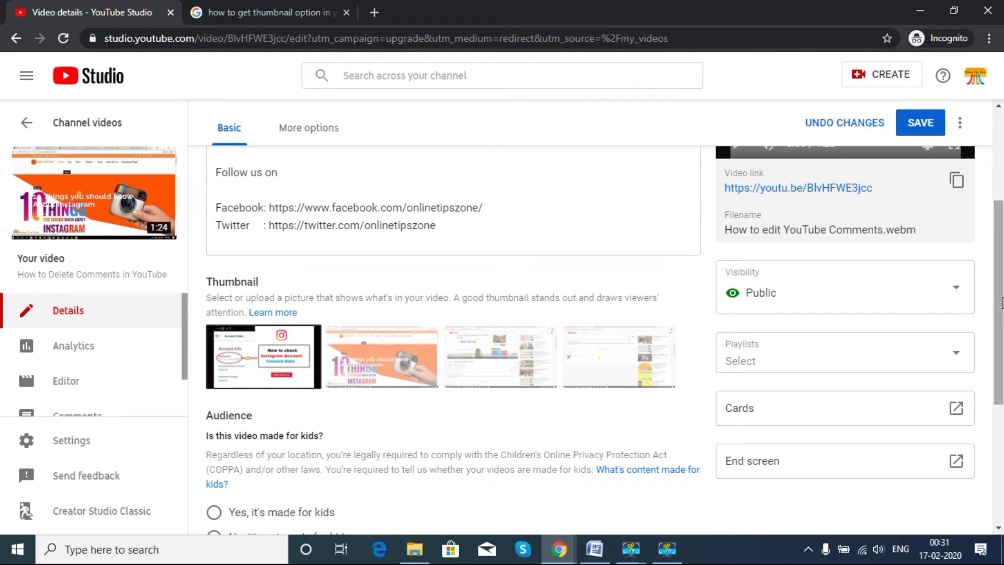
left_click_drag(999, 303, 999, 309)
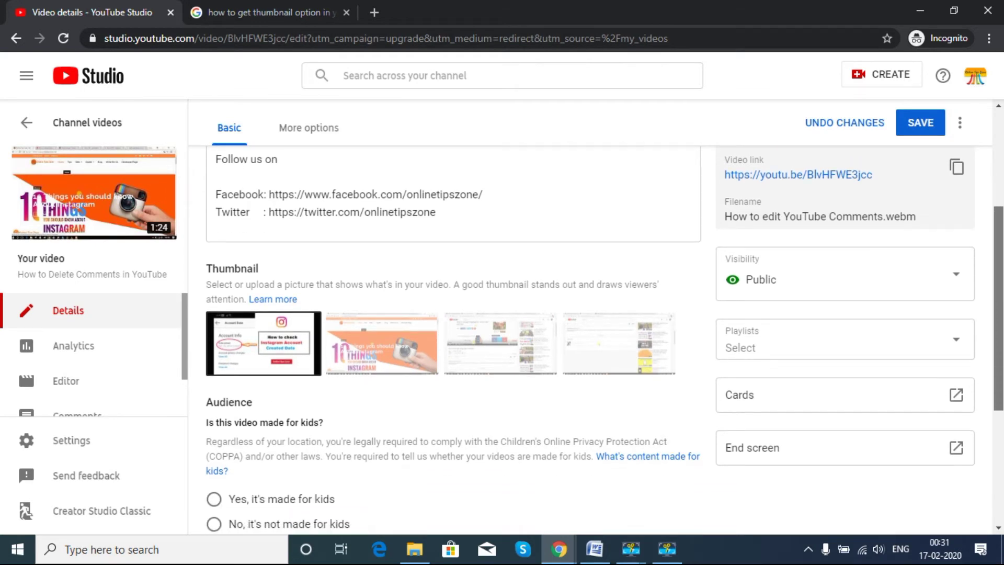
scroll(606, 341, "up", 1)
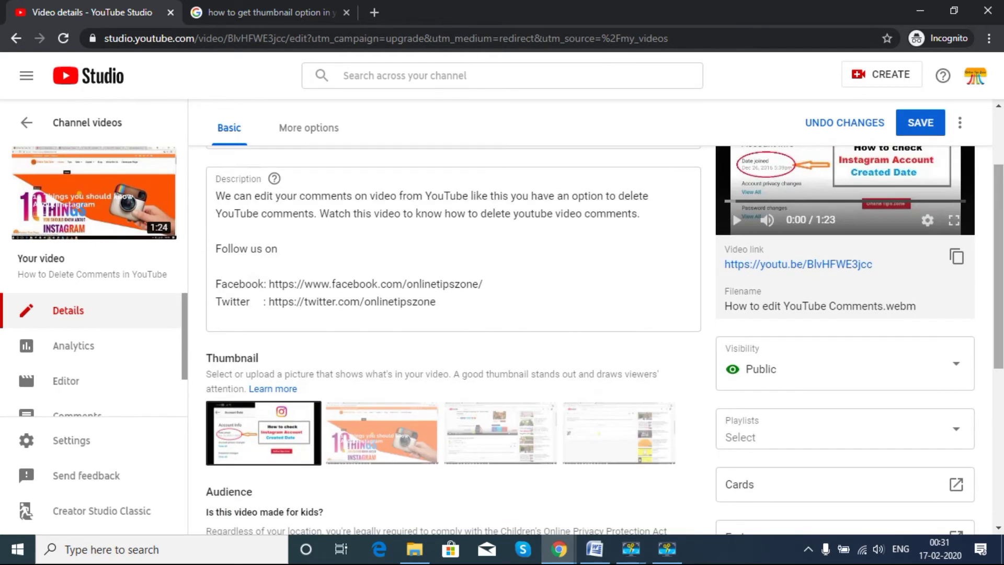
scroll(680, 314, "down", 1)
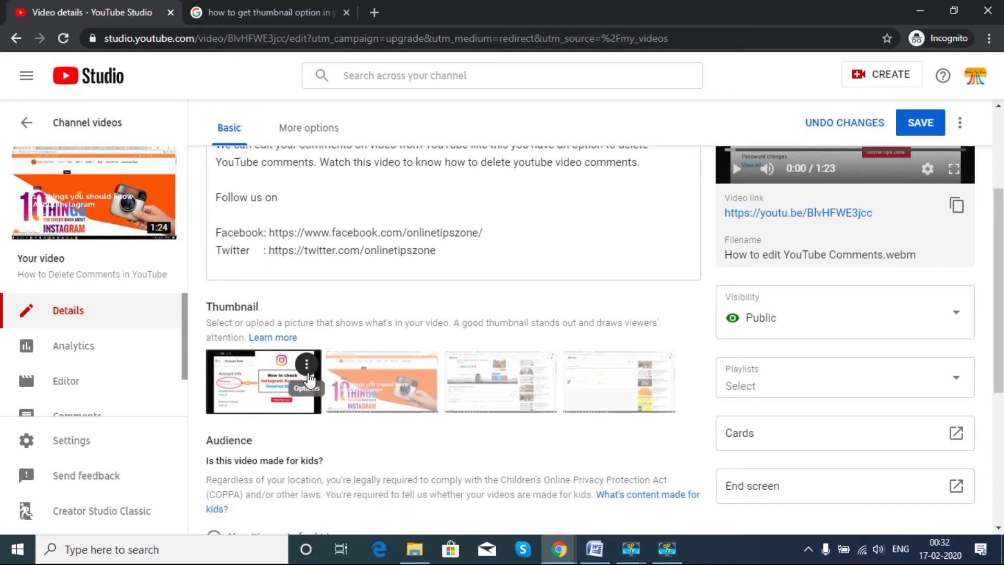
left_click(307, 365)
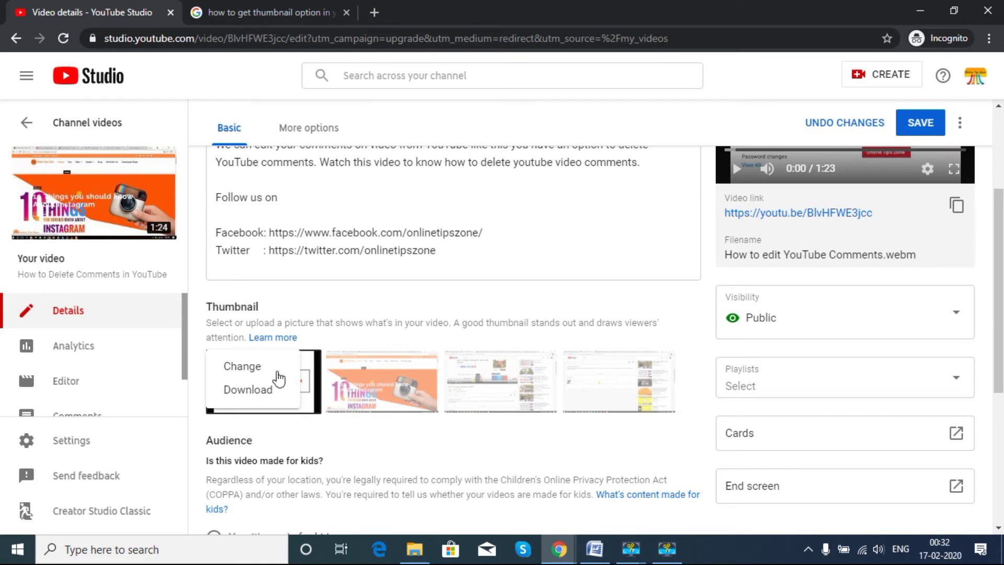
left_click(248, 374)
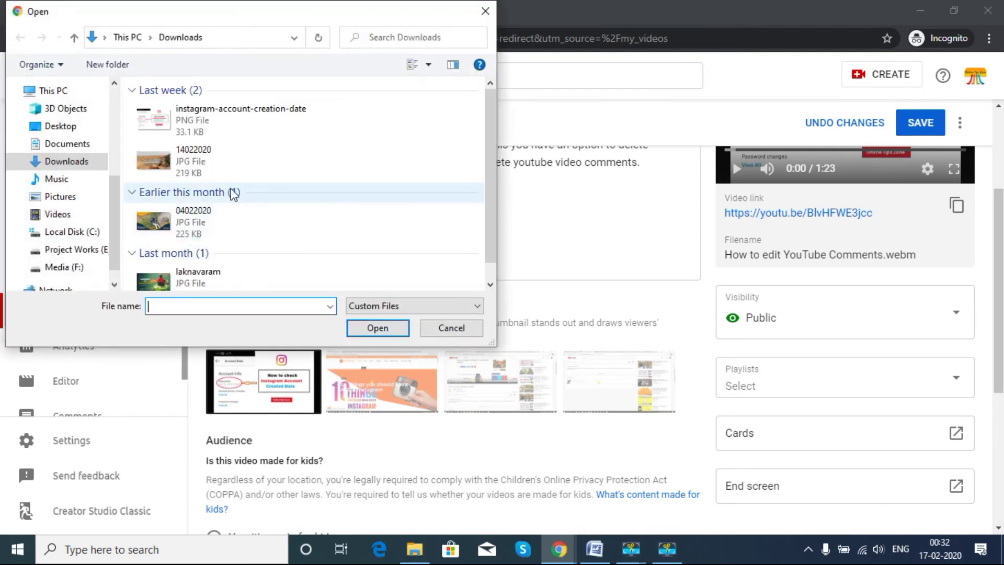
scroll(490, 193, "down", 1)
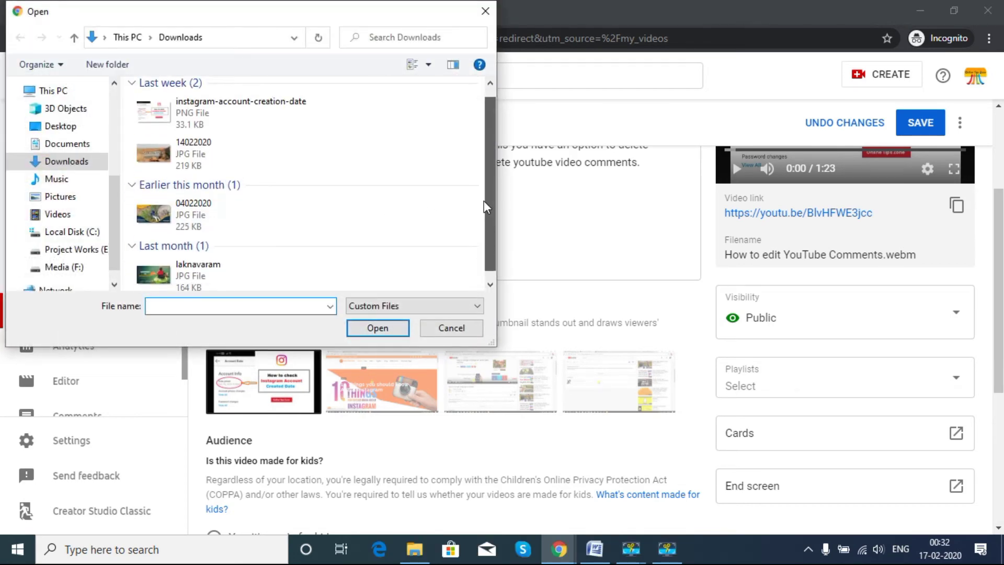
double_click(190, 114)
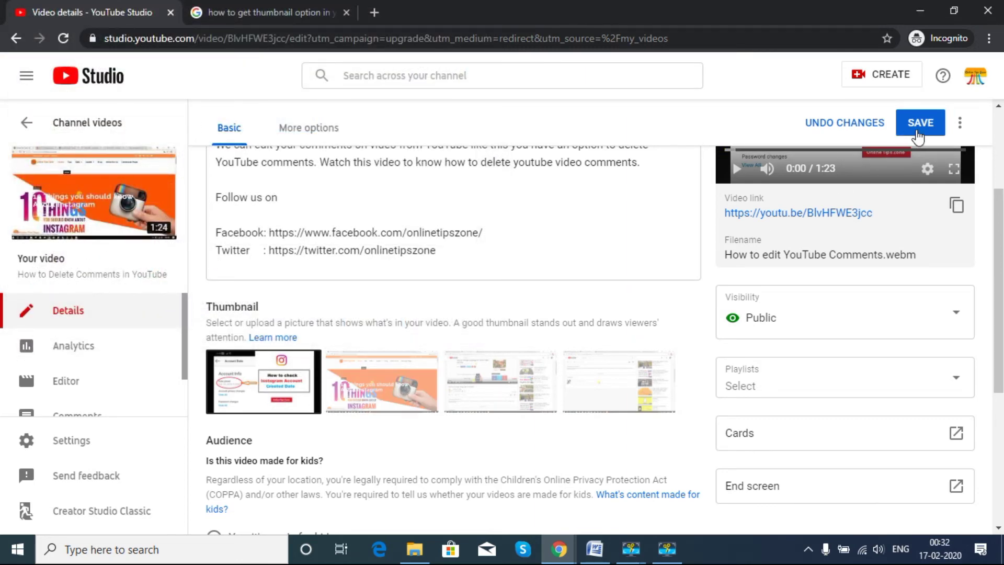
mouse_move(382, 382)
scroll(667, 334, "up", 2)
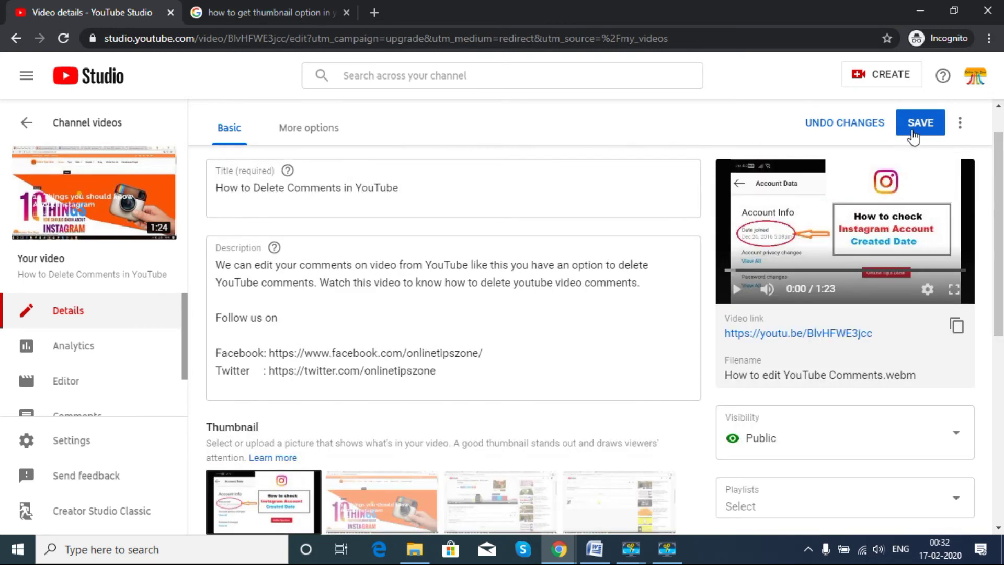
Save the video's details so the Instagram account image becomes its thumbnail
left_click(923, 129)
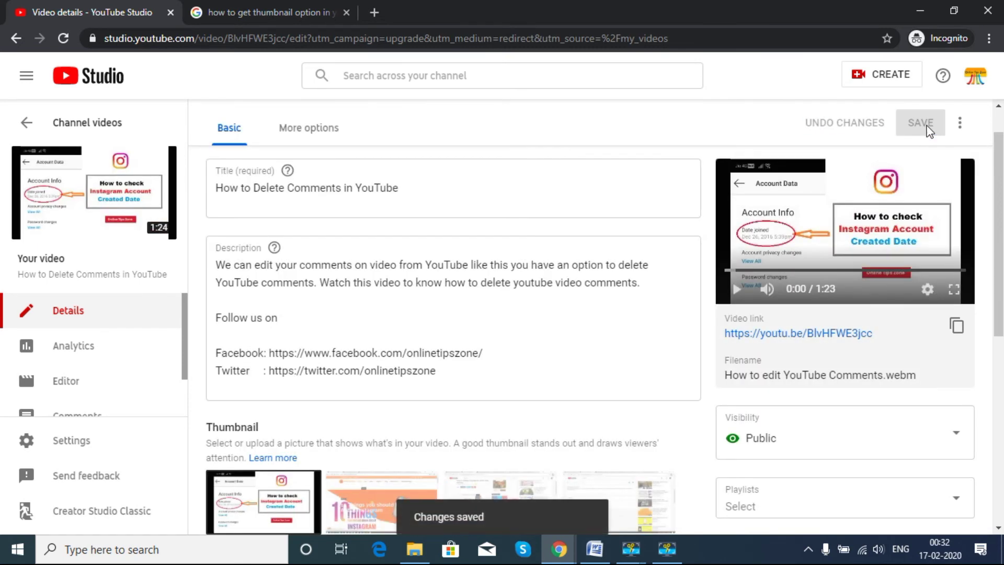
scroll(990, 169, "down", 2)
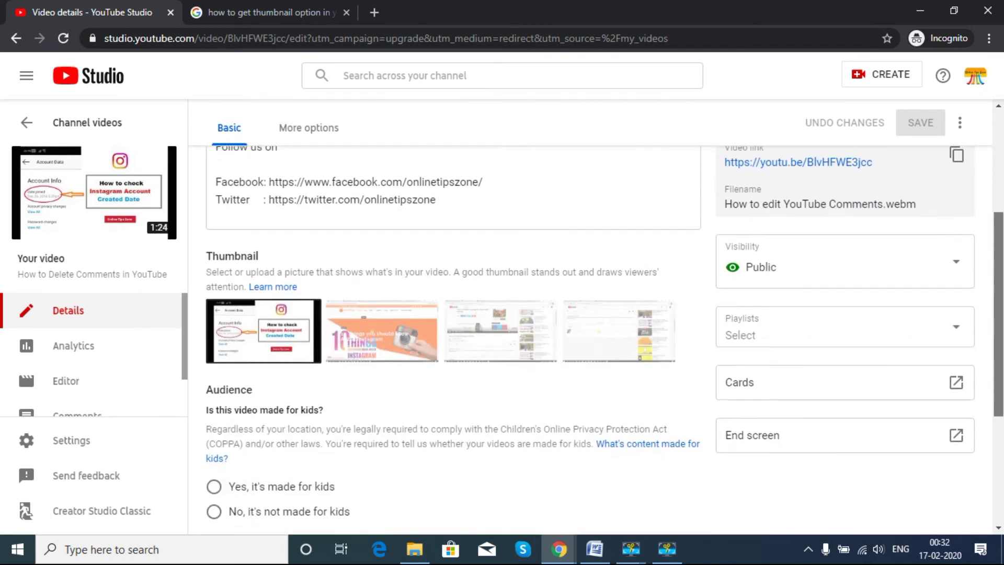
scroll(503, 314, "up", 3)
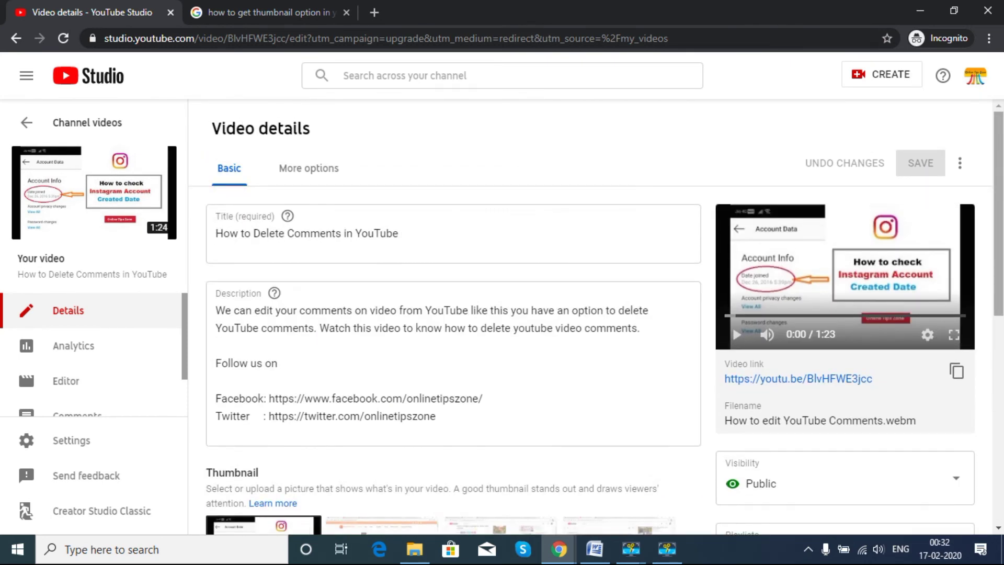